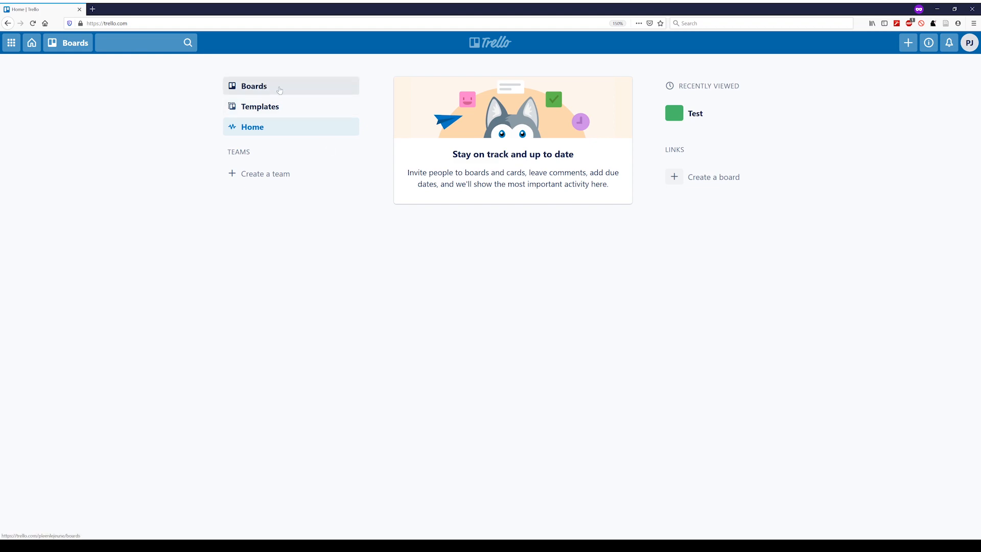
# - Create a team named Dream with type Education and description "I have a dream", skipping the member invitations
pyautogui.click(281, 91)
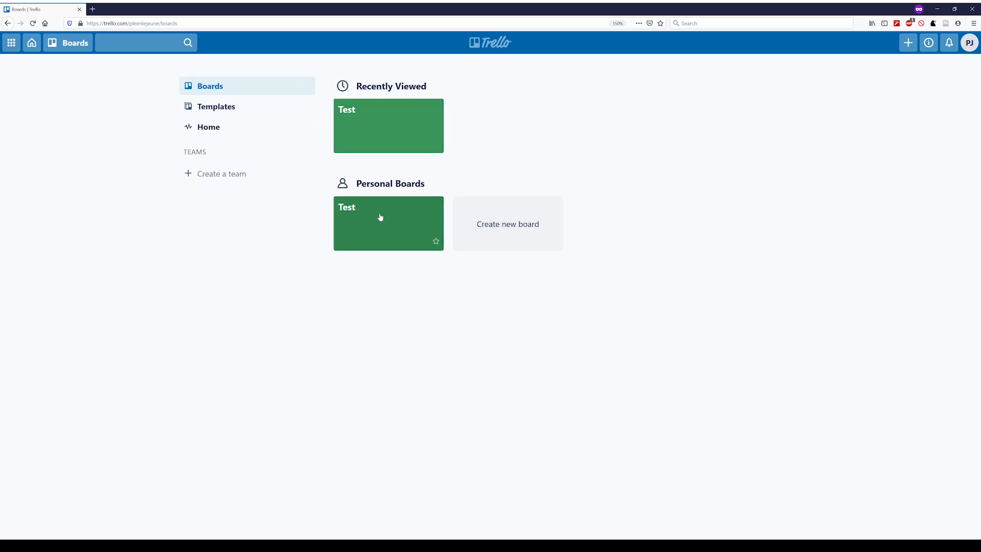
pyautogui.click(231, 174)
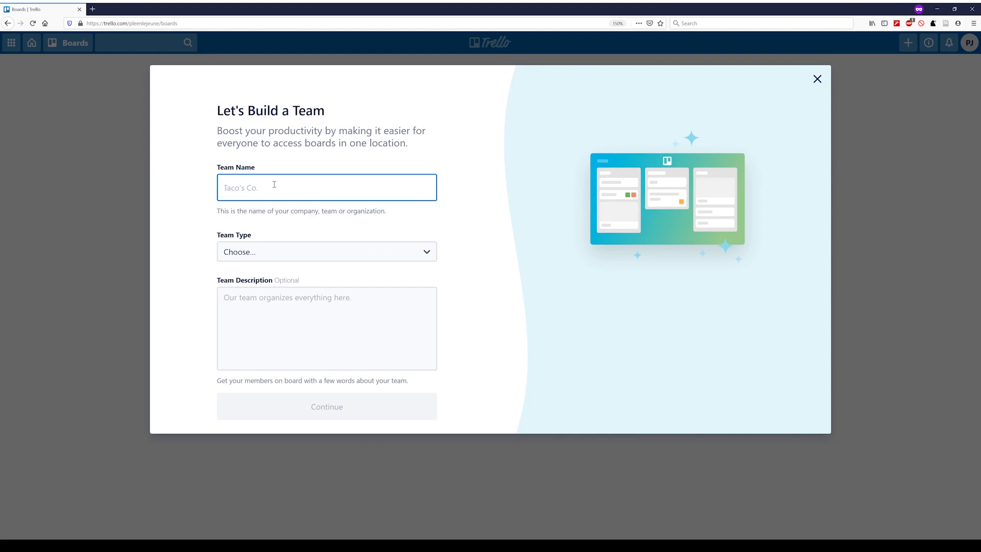
pyautogui.write('Dream')
pyautogui.click(313, 253)
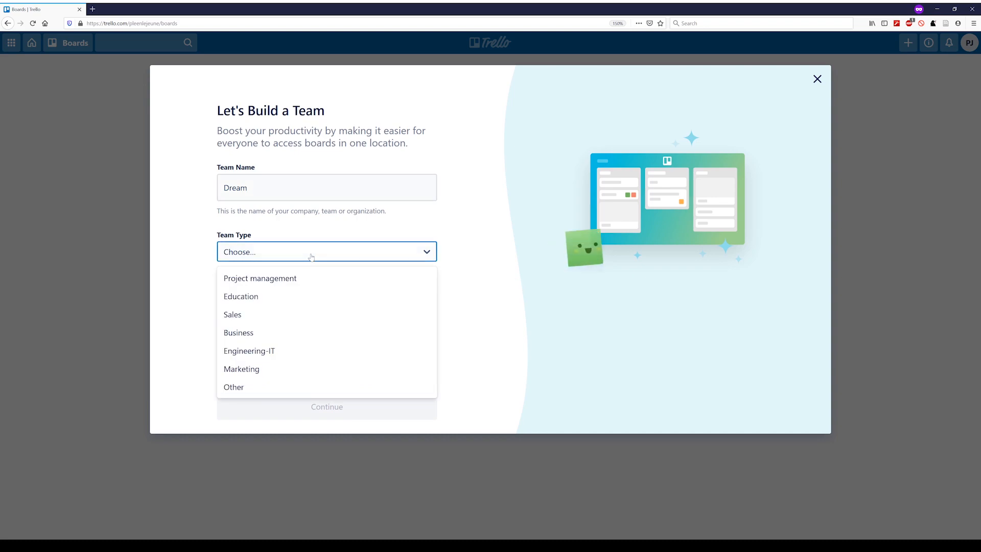
pyautogui.click(270, 297)
pyautogui.click(330, 313)
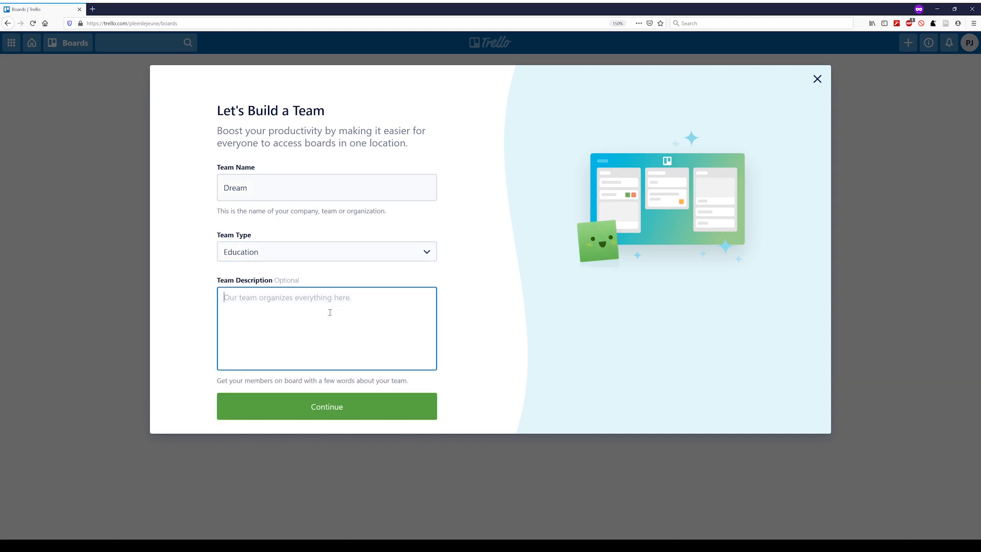
pyautogui.write('I have a dream')
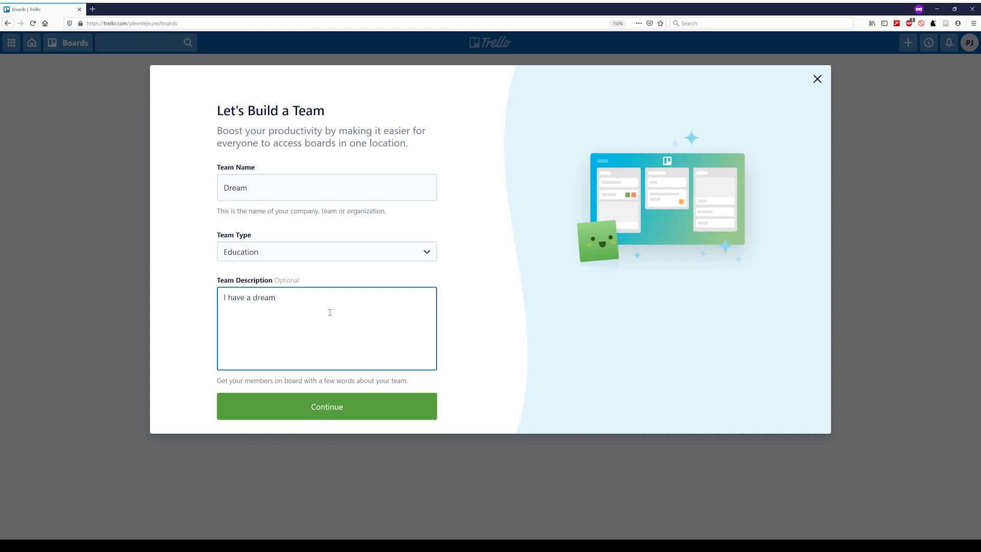
pyautogui.click(346, 406)
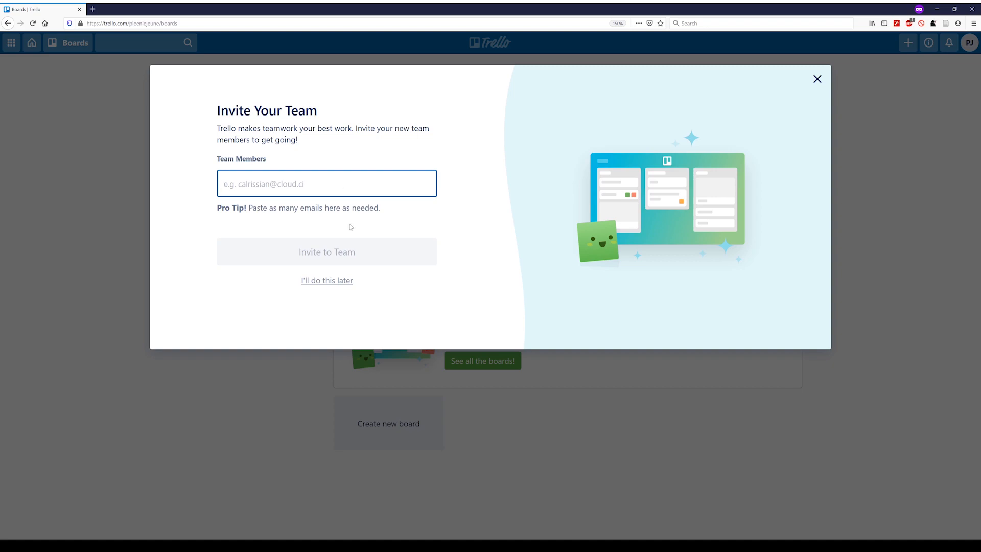
pyautogui.click(330, 285)
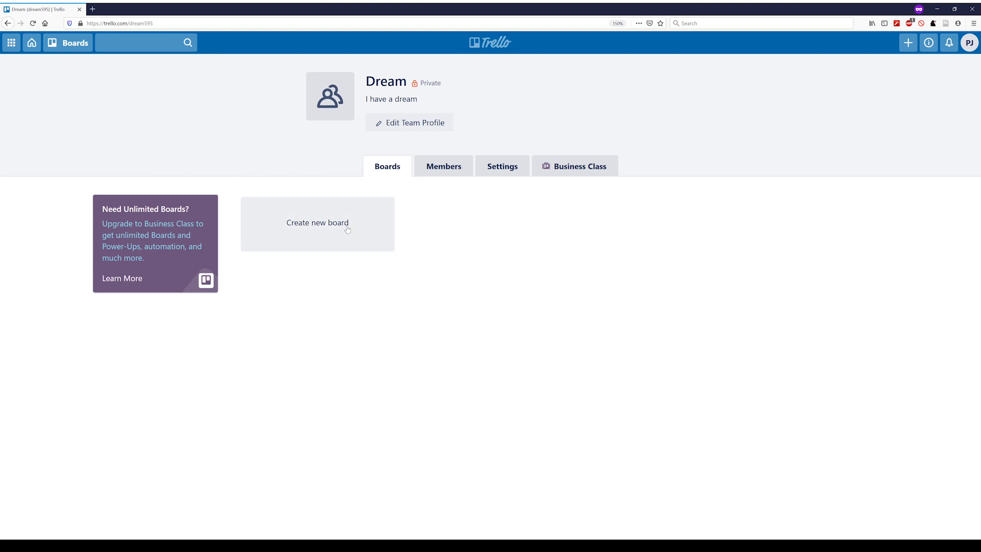
# - Review the Dream team's member and settings pages, and return to its boards
pyautogui.click(444, 169)
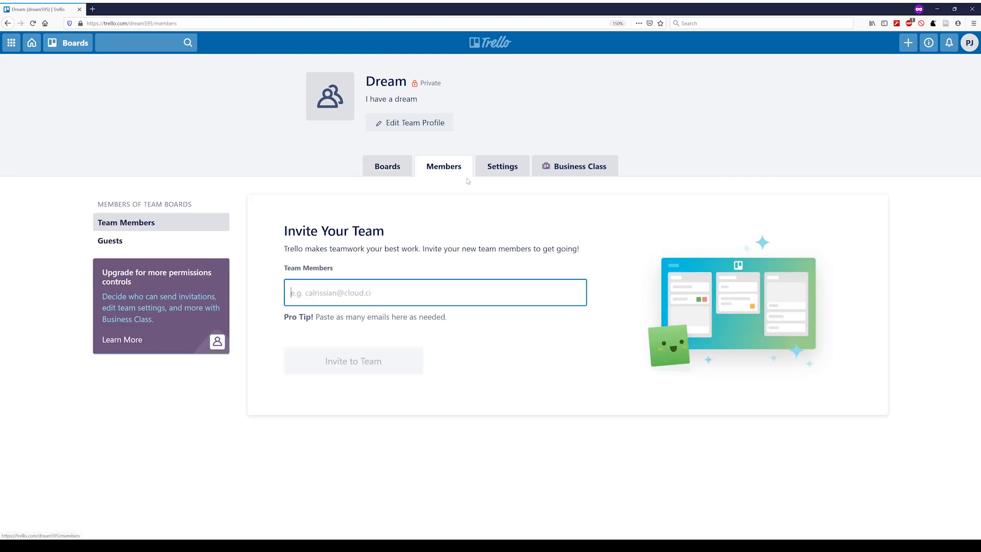
pyautogui.click(500, 171)
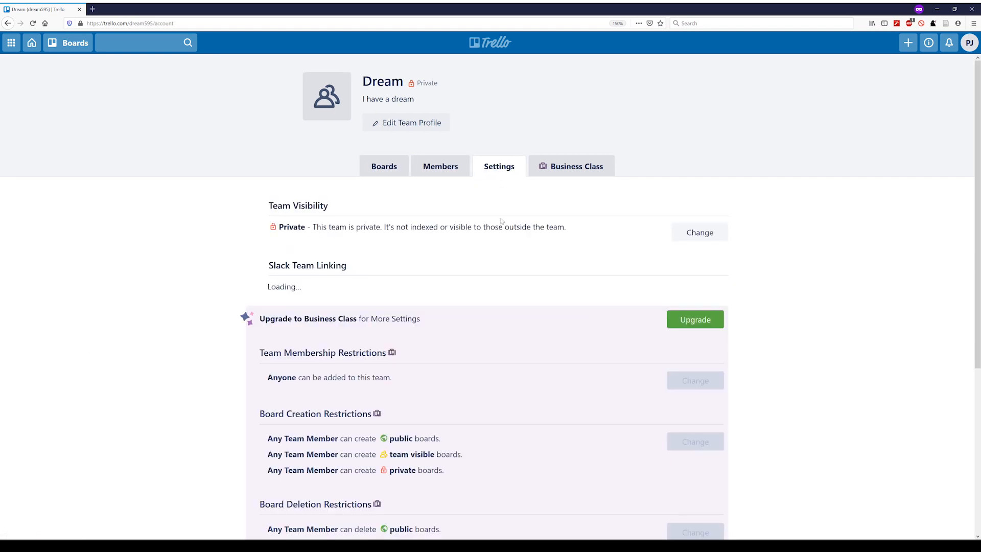
pyautogui.click(389, 171)
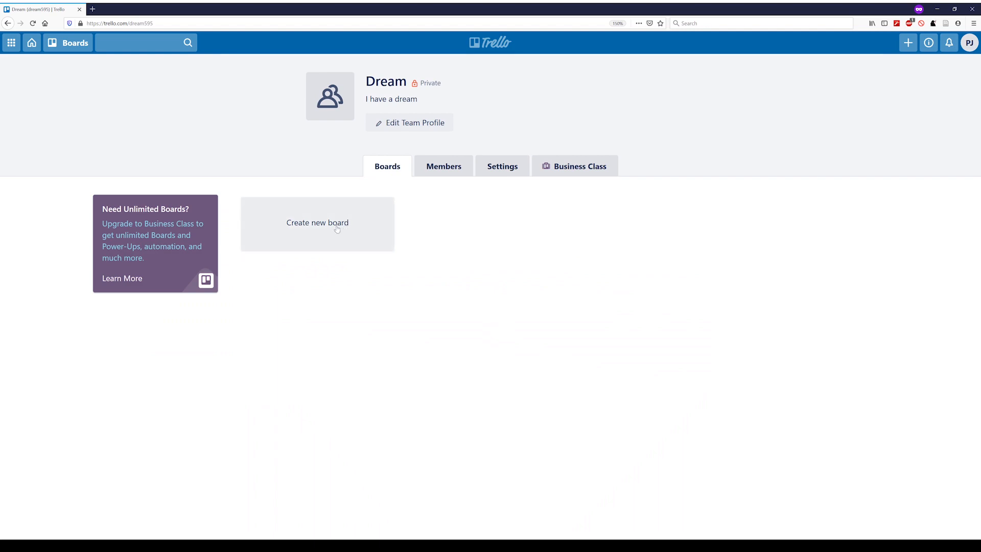
# - Create a team-visible board titled "Project 1" in the Dream team
pyautogui.click(337, 228)
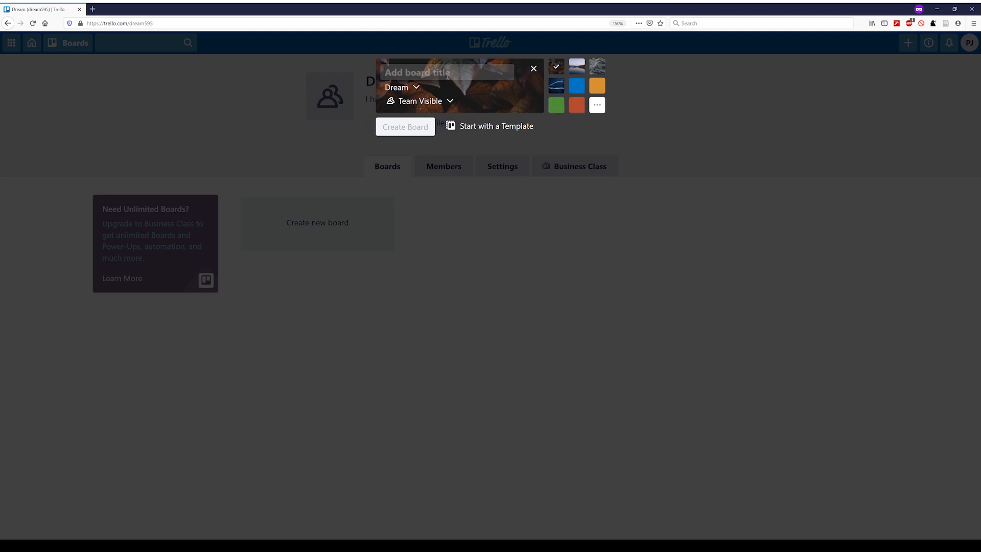
pyautogui.write('Pro')
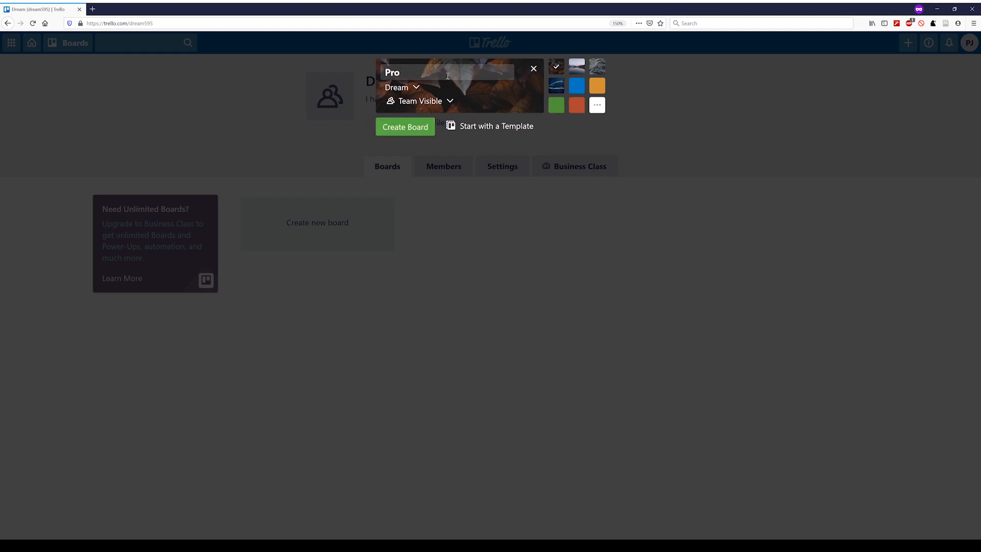
pyautogui.write('ject 1')
pyautogui.click(441, 104)
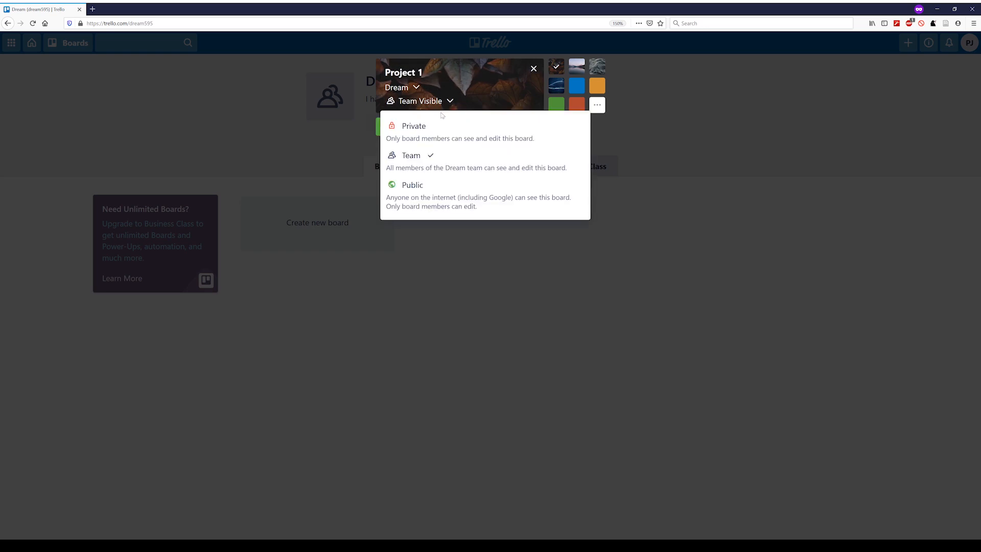
pyautogui.click(431, 167)
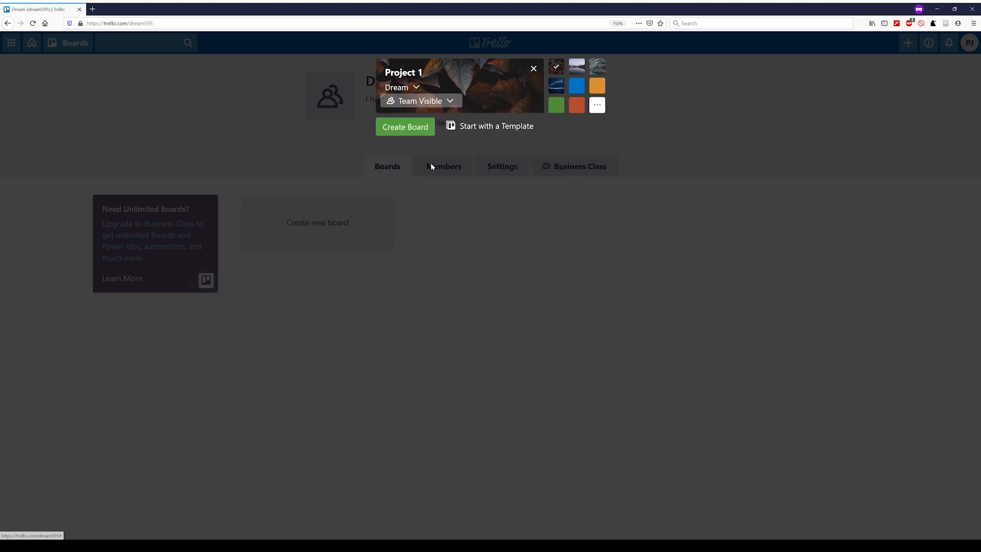
pyautogui.click(415, 130)
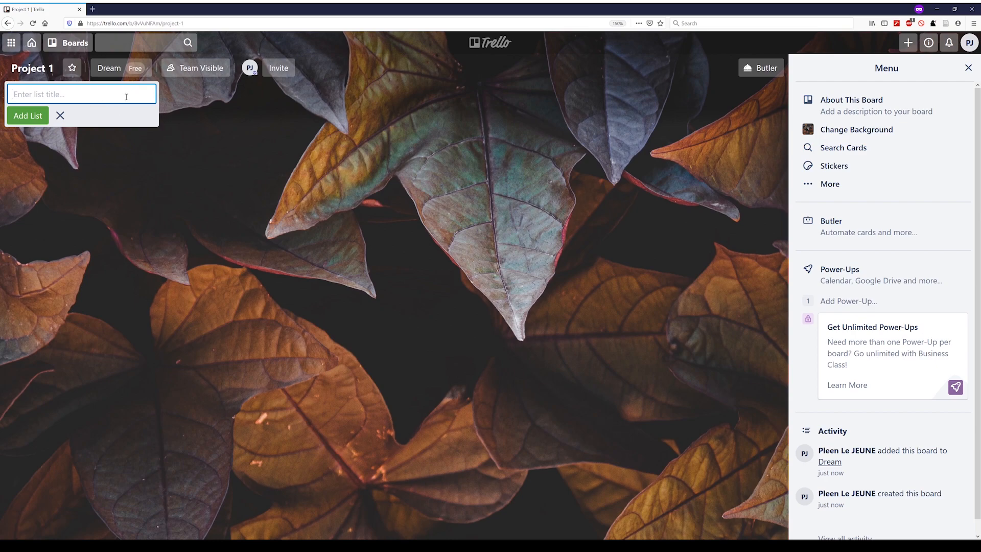
# - Add three lists named "To do", "Ongoing" and "Done" to the Project 1 board
pyautogui.write('To do')
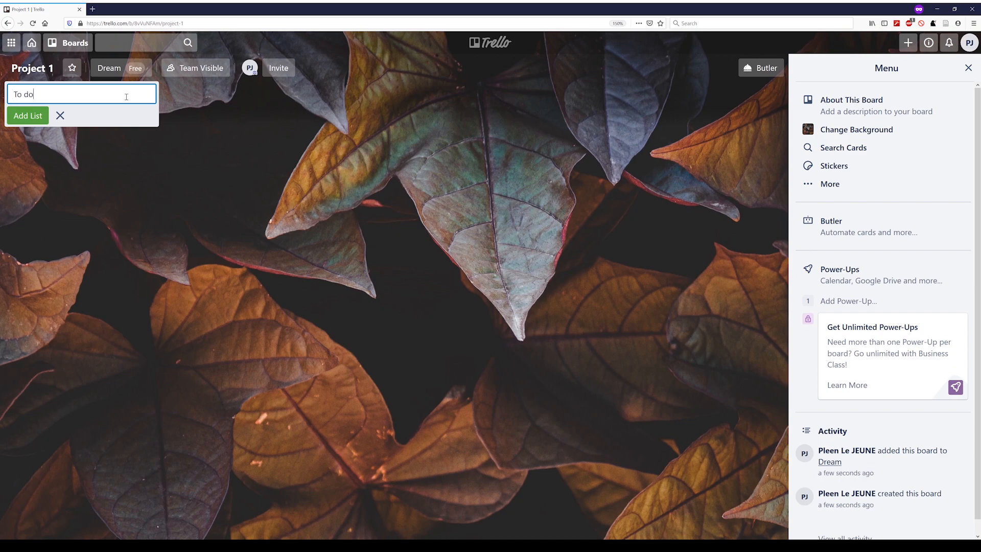
pyautogui.press('Return')
pyautogui.write('Ongoing')
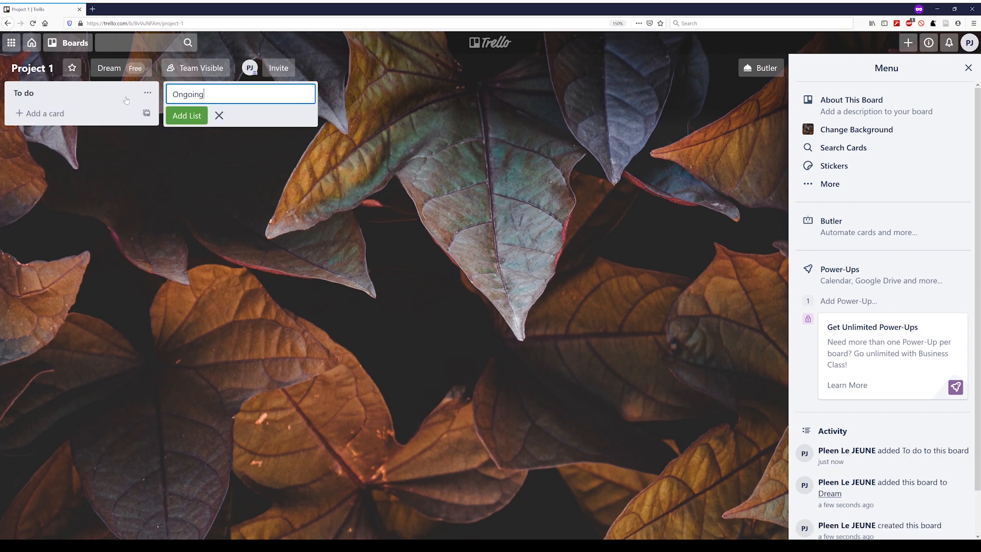
pyautogui.press('Return')
pyautogui.write('Done')
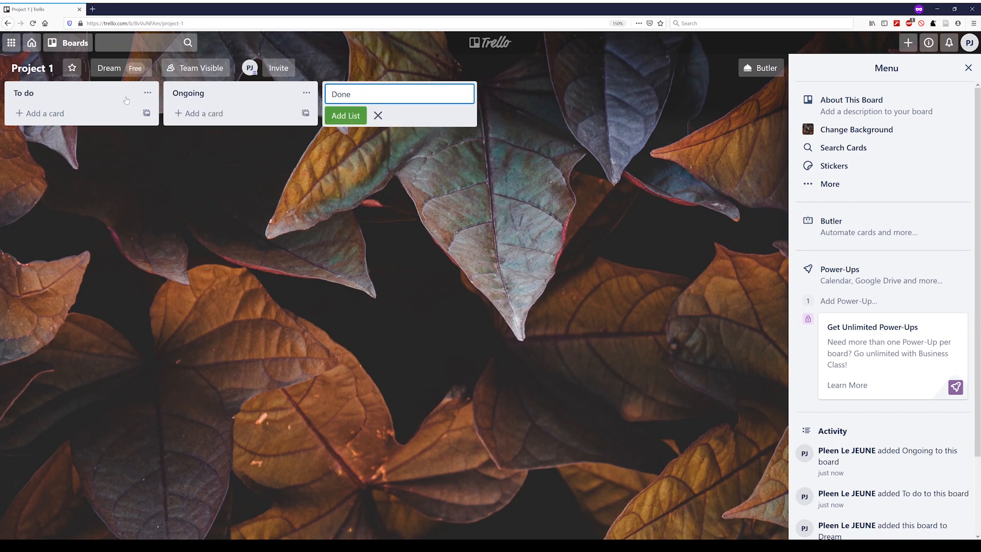
pyautogui.press('Return')
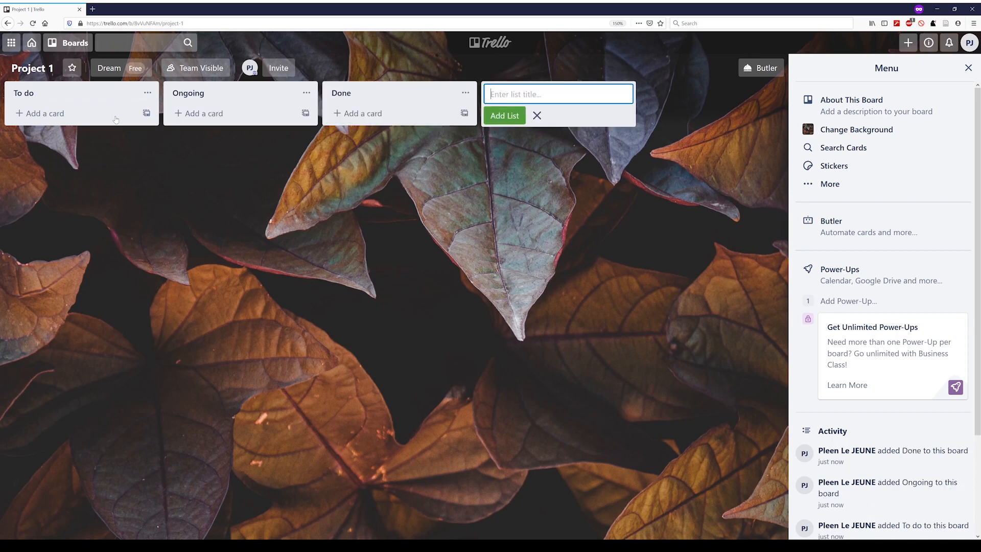
pyautogui.click(170, 181)
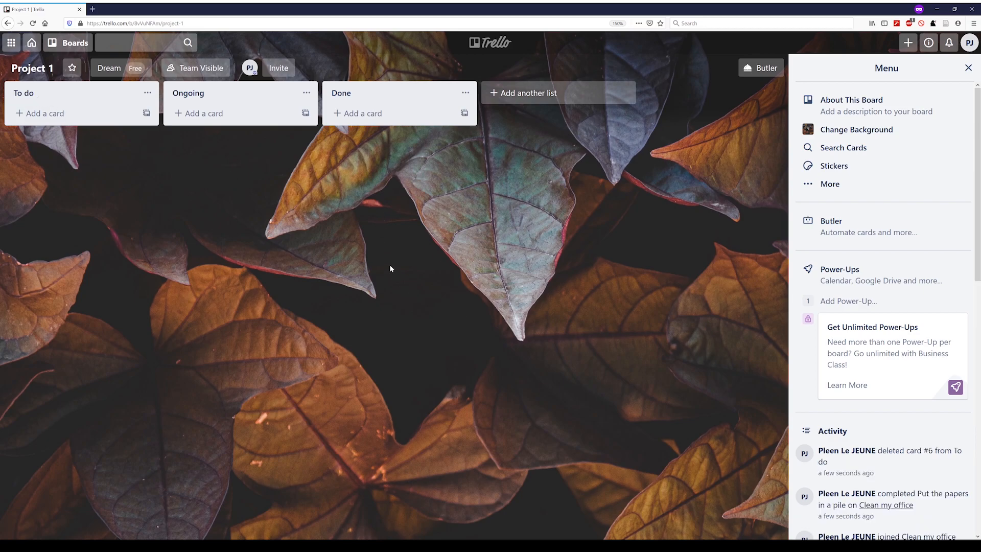
# - Add a card titled "Clean my desk" to the To do list
pyautogui.click(72, 115)
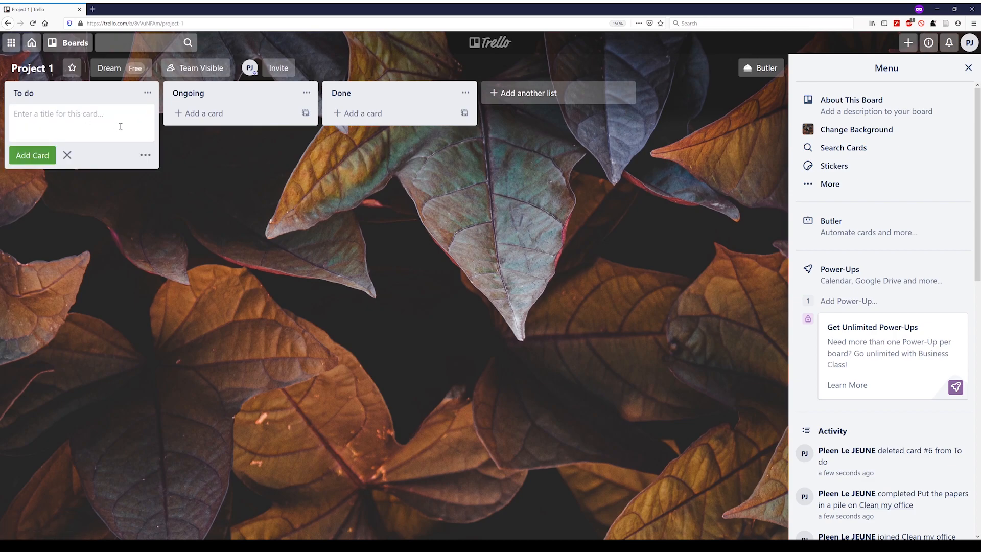
pyautogui.write('Clean my desk')
pyautogui.click(36, 152)
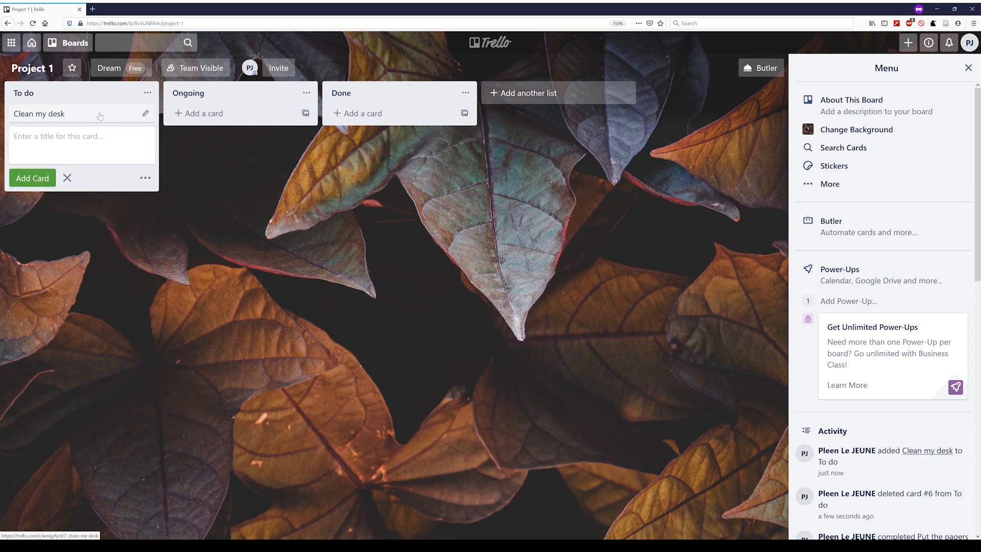
# - Give the "Clean my desk" card the description "My office is a mess, and the desk needs cleaning."
pyautogui.click(96, 113)
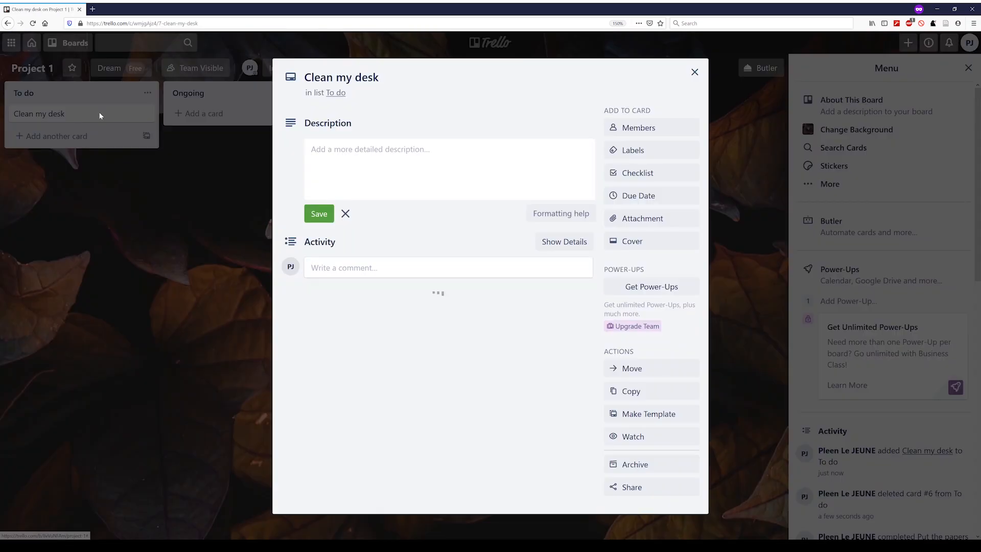
pyautogui.click(431, 151)
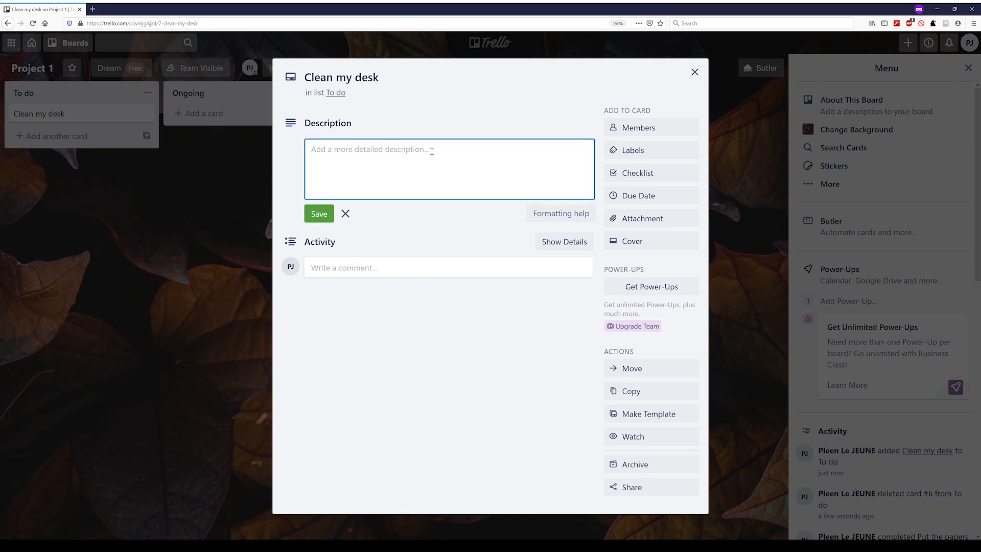
pyautogui.write('My office is a mess, and the desk need')
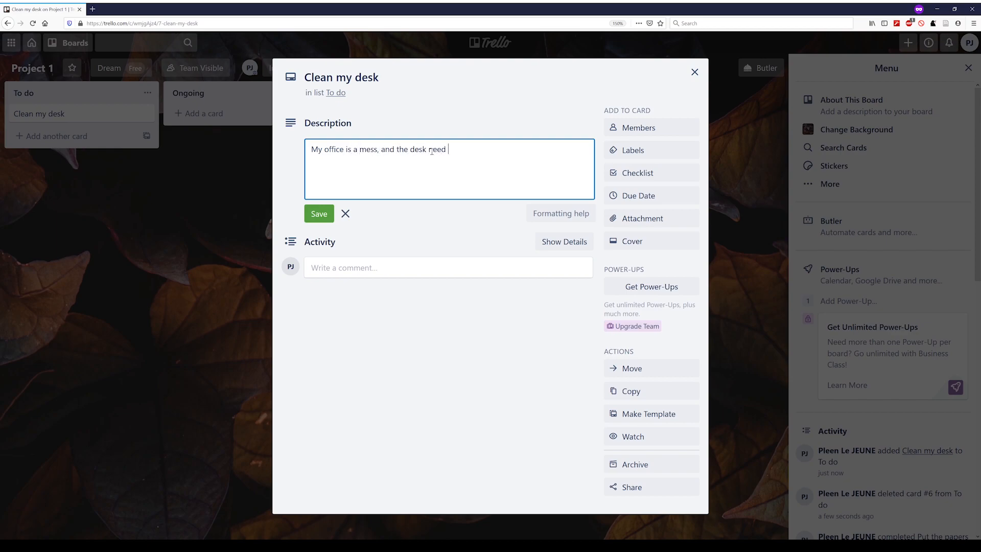
pyautogui.write('s cleaning.')
pyautogui.click(318, 214)
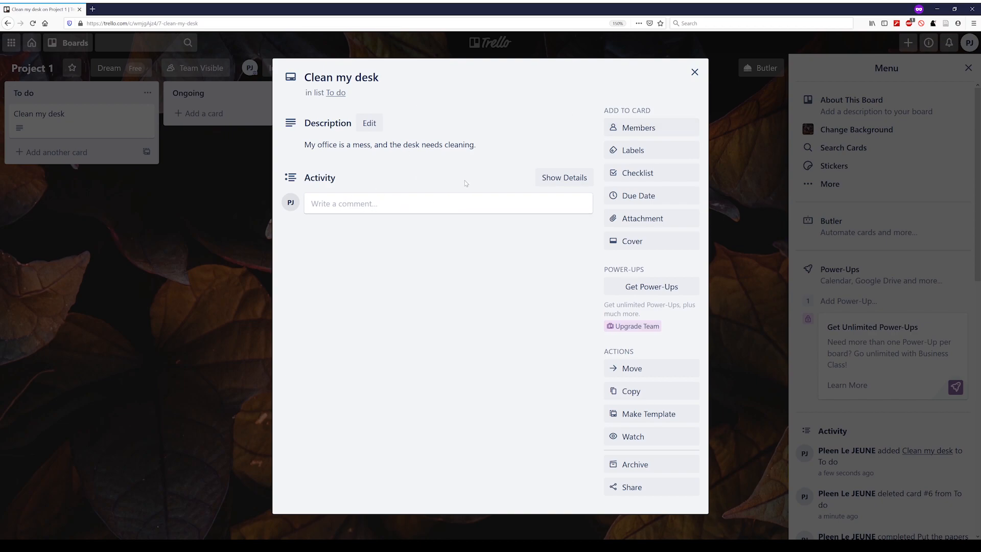
# - Assign the only listed board member to the "Clean my desk" card and apply the green "Not an emergency" label
pyautogui.click(664, 132)
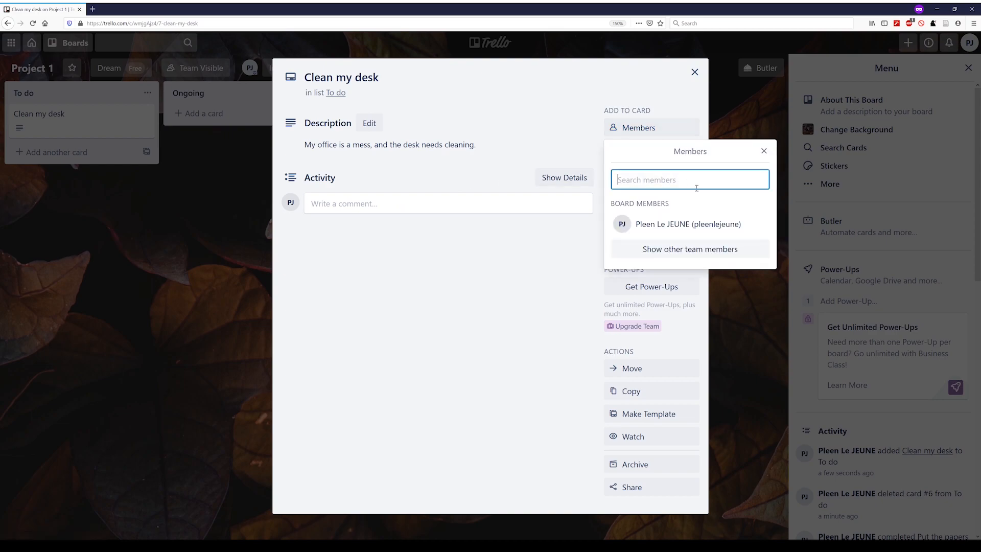
pyautogui.click(678, 230)
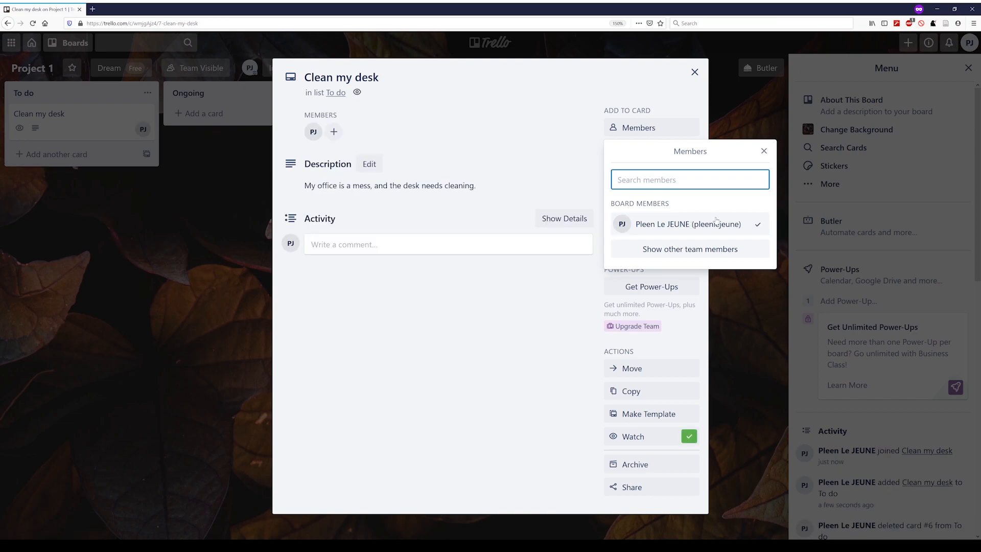
pyautogui.click(764, 152)
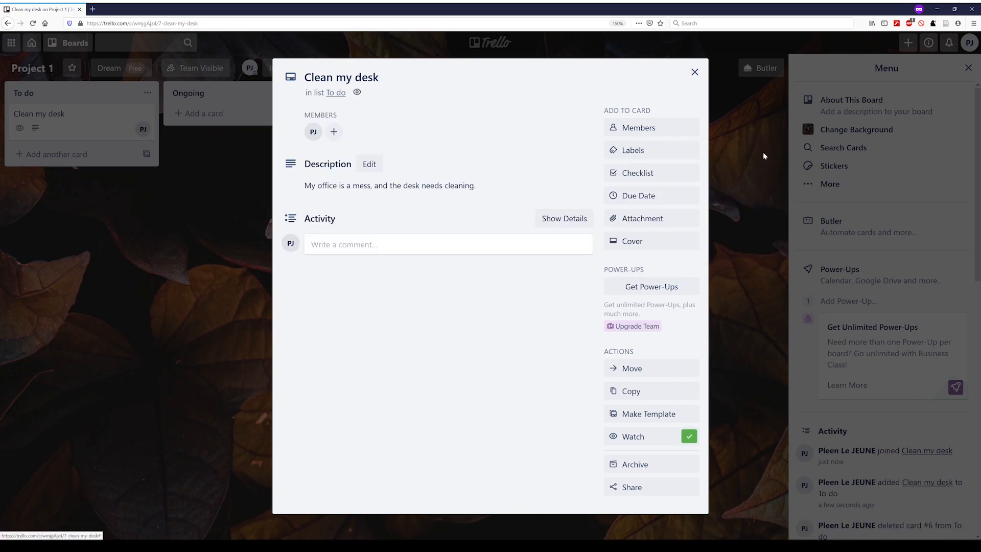
pyautogui.click(669, 152)
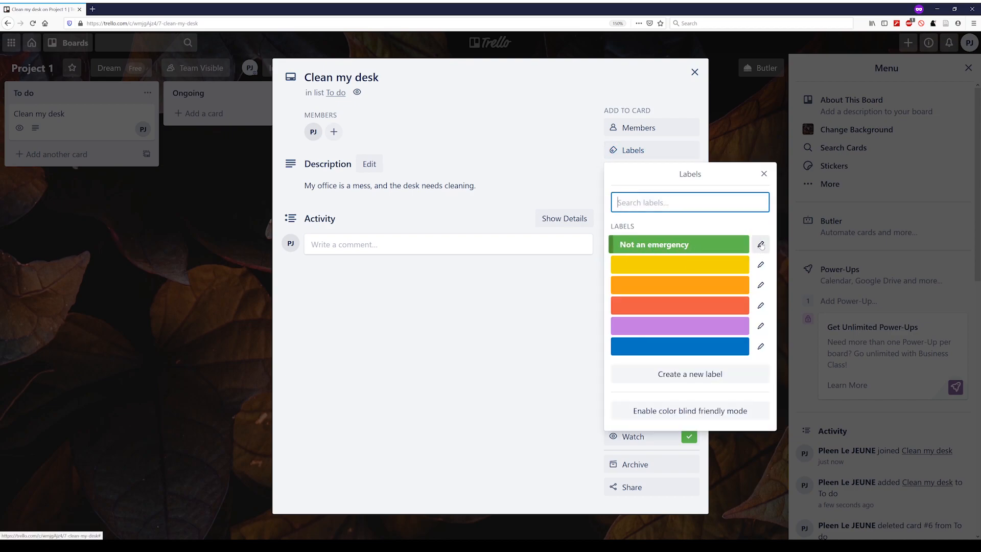
pyautogui.click(698, 247)
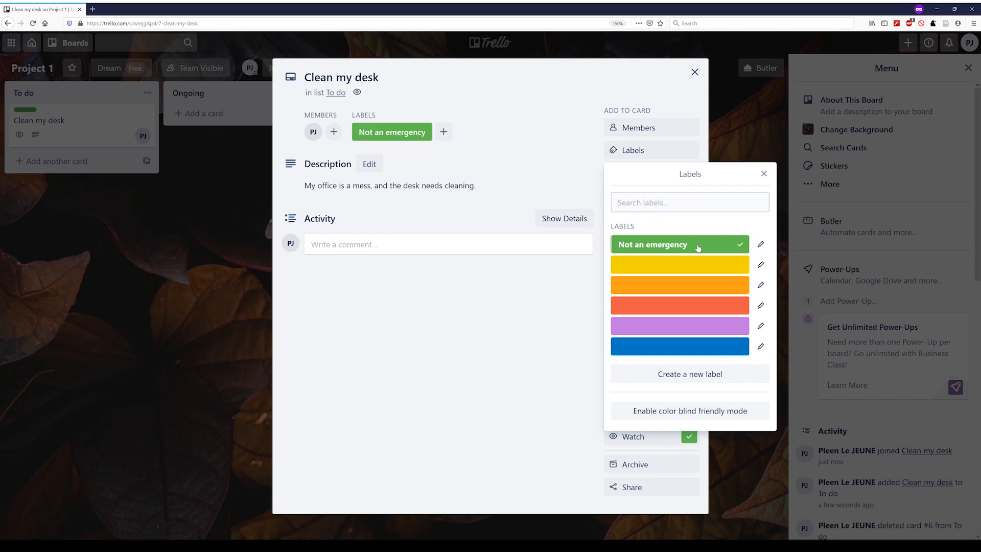
pyautogui.click(764, 174)
# - Add a checklist to the card with the items "Put the papers in a pile" and "Throw away what need to be thrown"
pyautogui.click(649, 174)
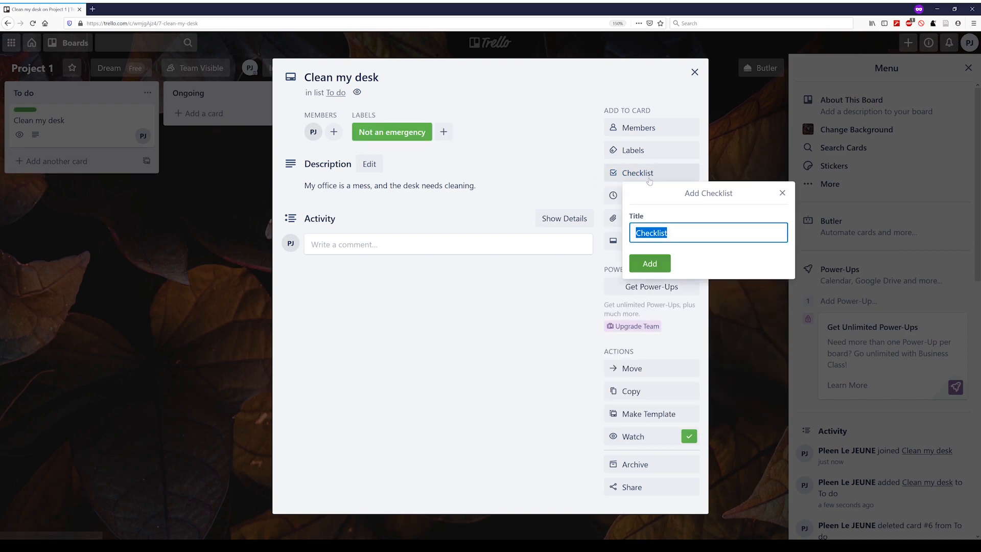
pyautogui.click(643, 269)
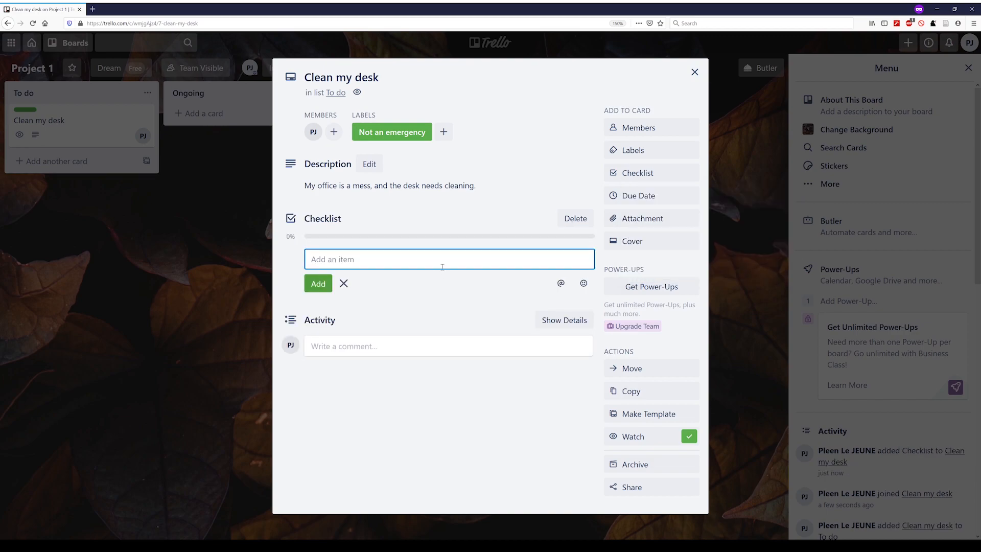
pyautogui.write('Put the papers in a pile')
pyautogui.press('Return')
pyautogui.write('Thro')
pyautogui.press('BackSpace')
pyautogui.press('BackSpace')
pyautogui.write('hrow away what')
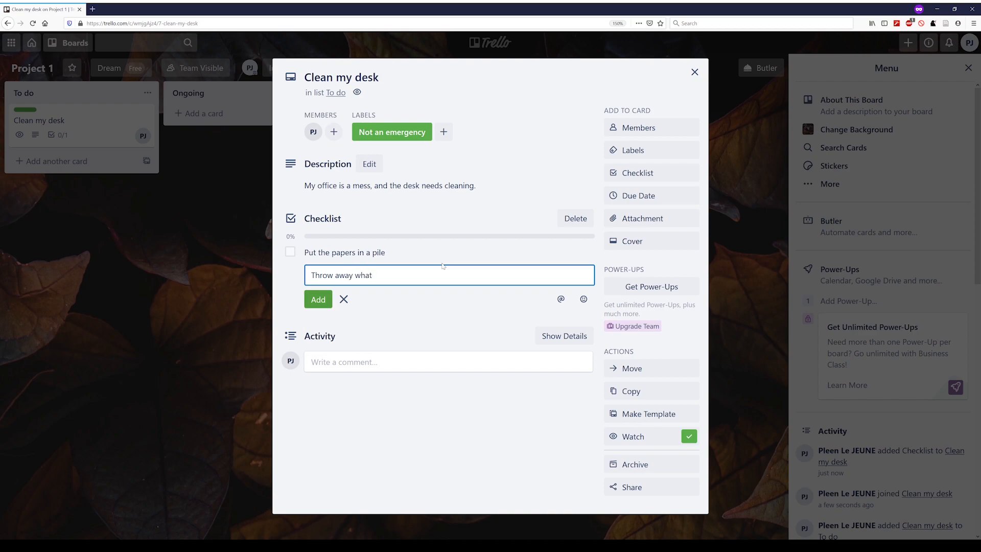
pyautogui.write(' need to be thrown')
pyautogui.click(318, 299)
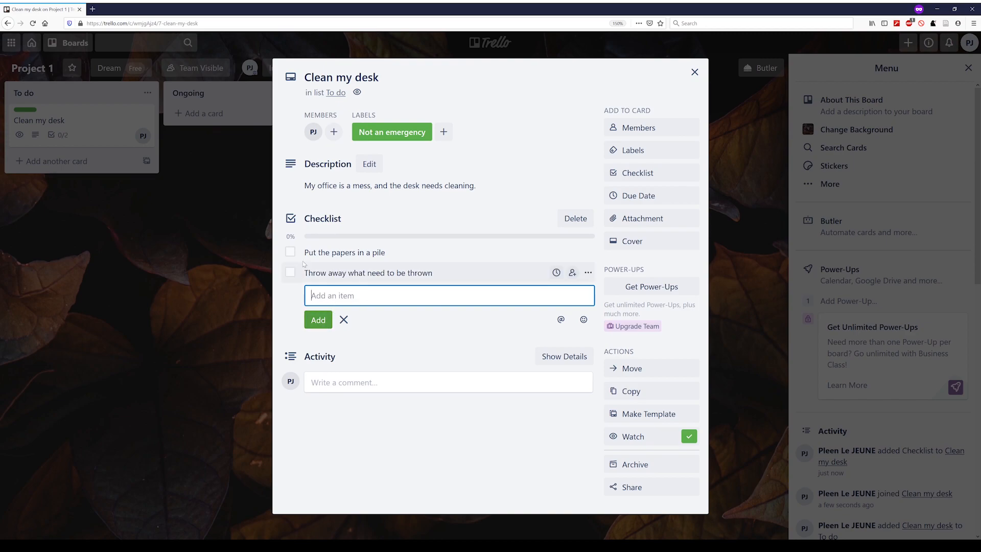
# - Mark "Put the papers in a pile" complete and set the card's due date to 3/18/2020 at 6:47 PM with a 1-day-before reminder
pyautogui.click(290, 252)
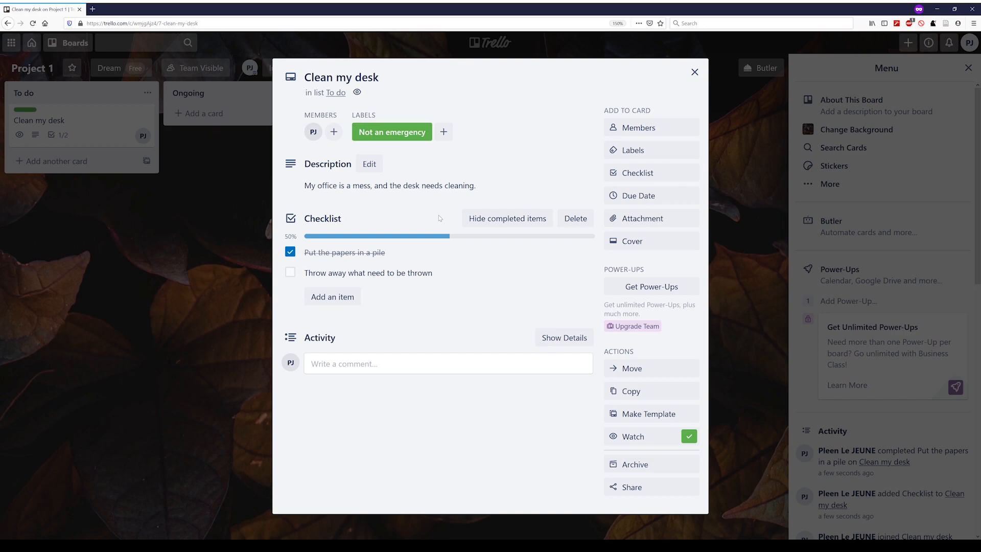
pyautogui.click(641, 201)
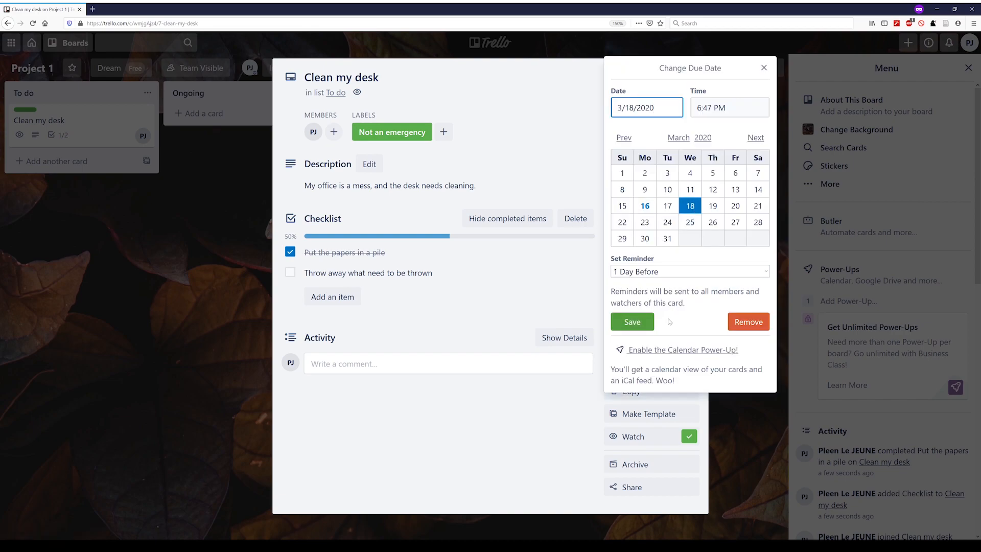
pyautogui.click(634, 322)
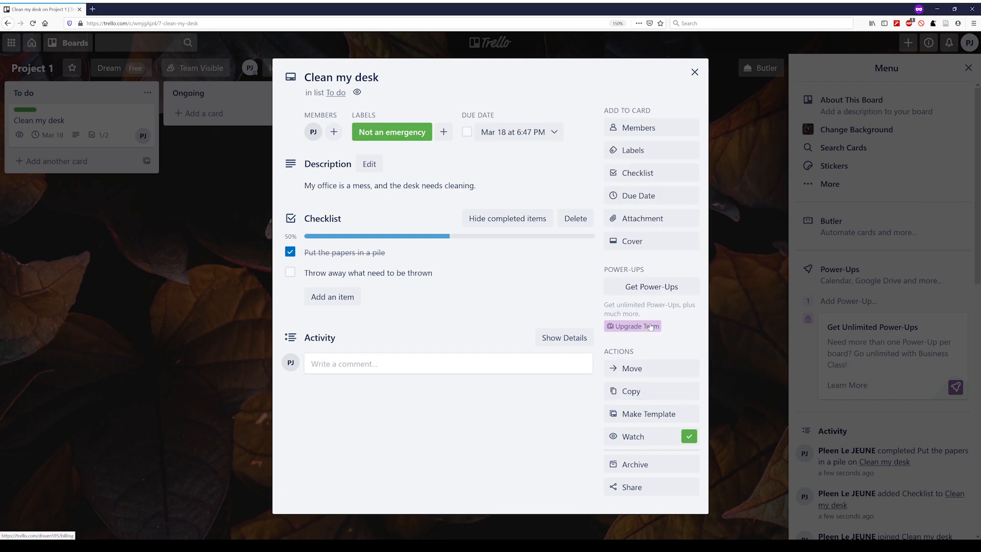
# - Review the sources from which a file or link can be attached to the "Clean my desk" card
pyautogui.click(653, 223)
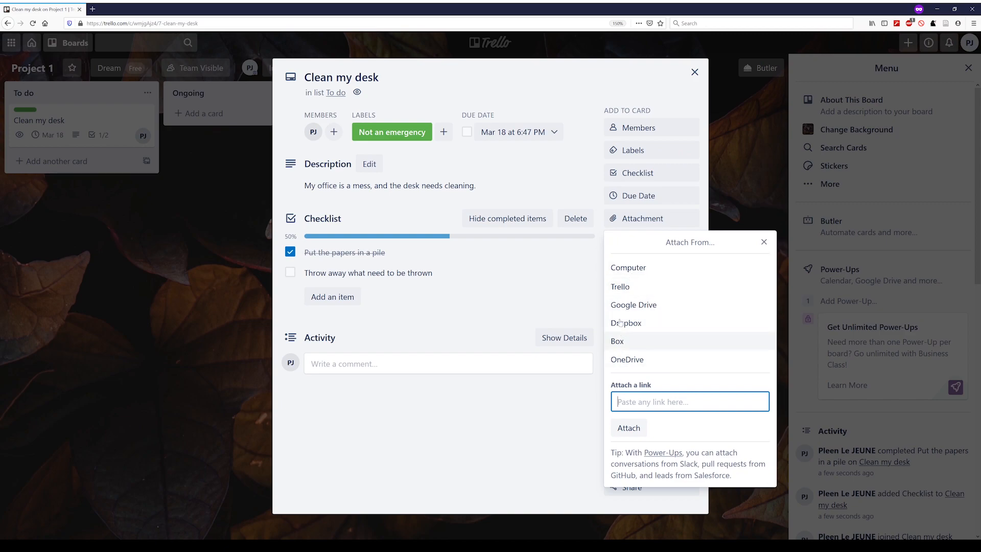
pyautogui.click(764, 242)
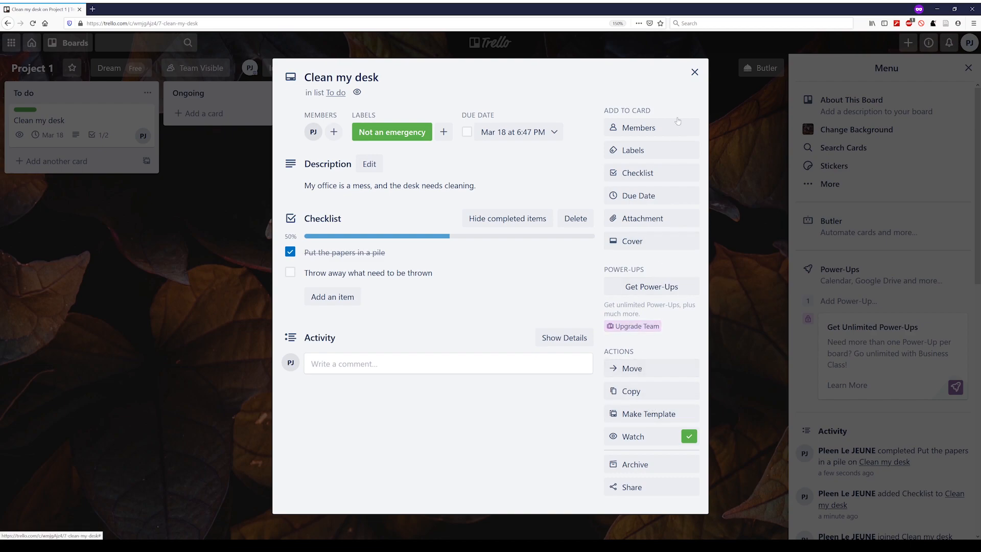
# - Close the card's details and move the "Clean my desk" card from the To do list to Ongoing
pyautogui.click(696, 72)
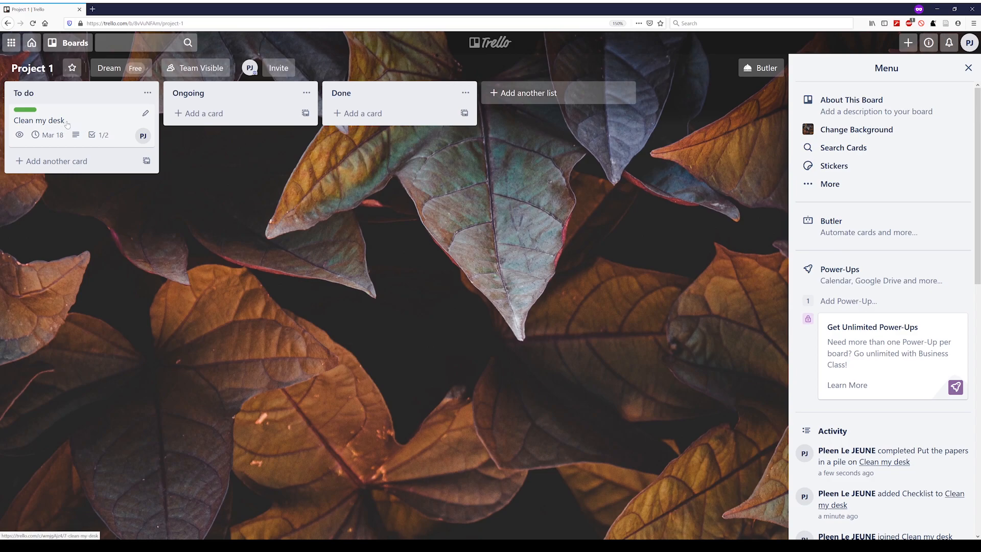
pyautogui.moveTo(67, 125); pyautogui.dragTo(232, 126)
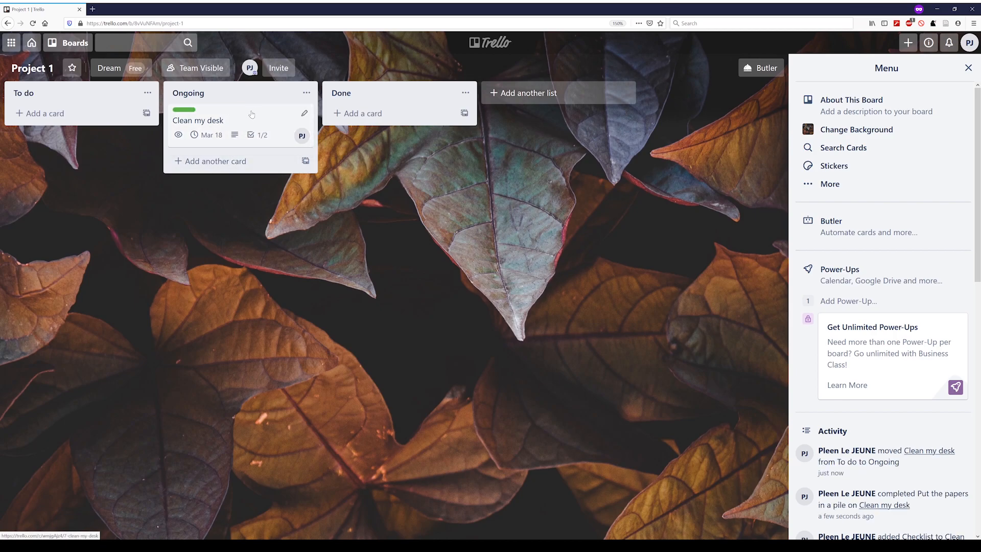
pyautogui.moveTo(251, 114)
pyautogui.mouseDown()
pyautogui.moveTo(88, 118)
pyautogui.moveTo(250, 117)
pyautogui.mouseUp()
# - Mark "Throw away what need to be thrown" complete on the "Clean my desk" card and move the card from Ongoing to Done
pyautogui.click(252, 120)
pyautogui.click(290, 272)
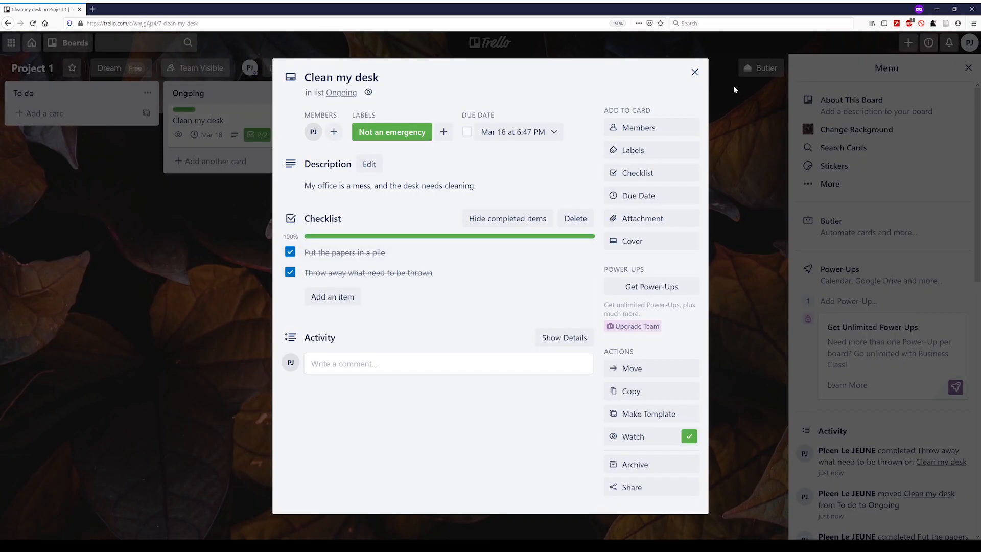
pyautogui.click(694, 72)
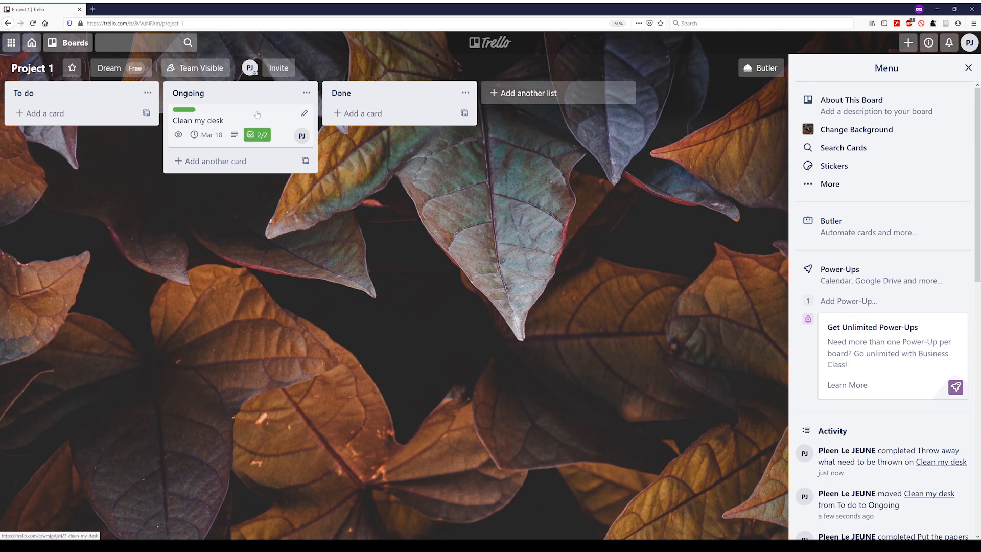
pyautogui.moveTo(256, 114); pyautogui.dragTo(426, 117)
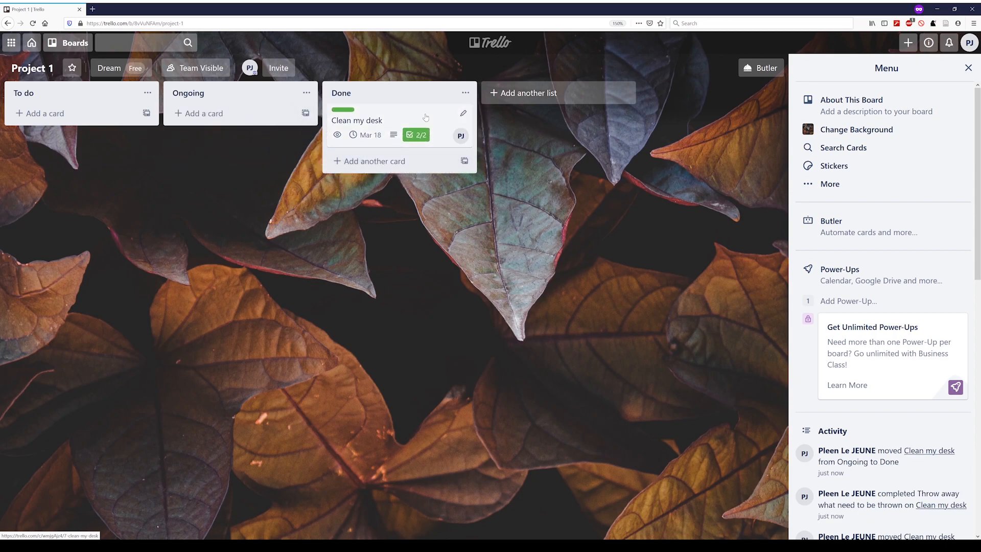